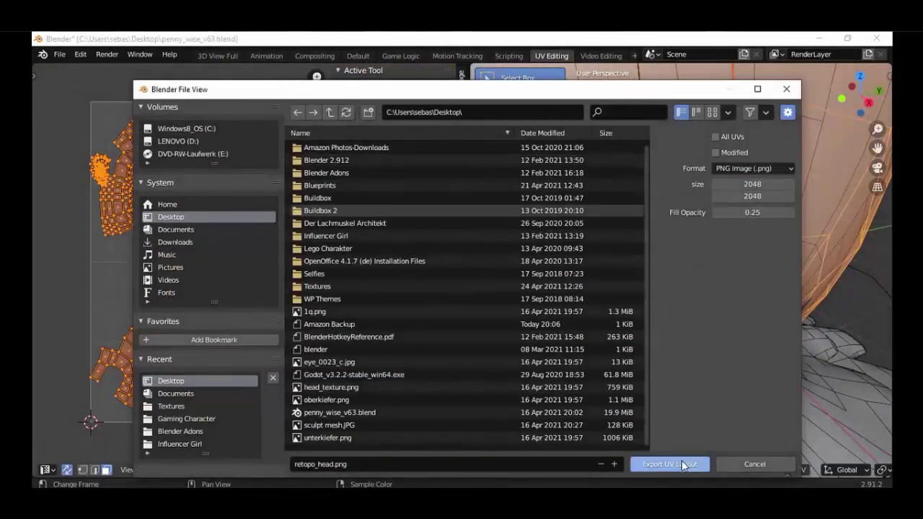
Start a new General Blender file showing the default cube, camera and light.
{"action": "left_click", "coordinate": [671, 465]}
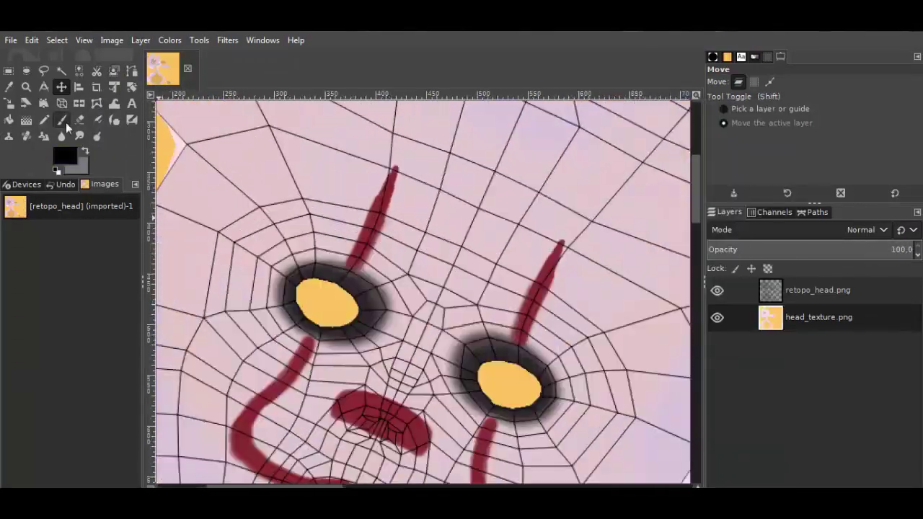
{"action": "left_click", "coordinate": [61, 120]}
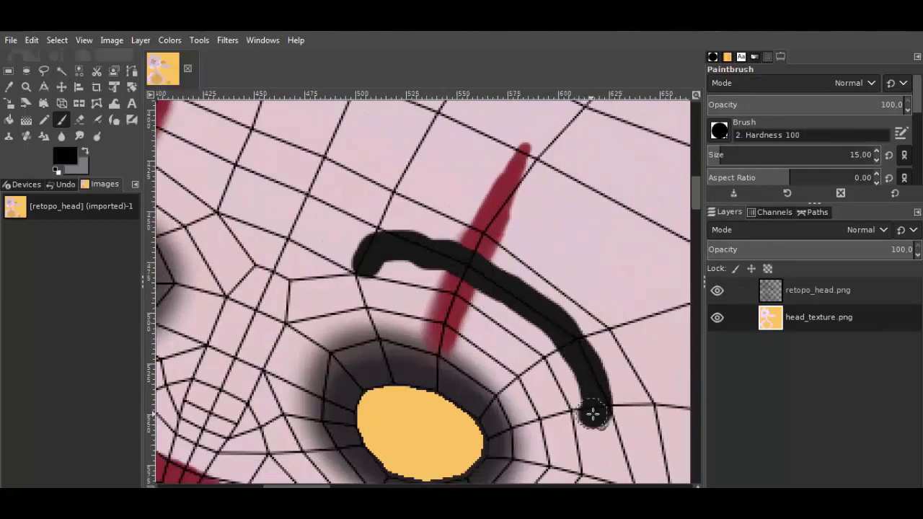
{"action": "mouse_move", "coordinate": [381, 269]}
{"action": "left_mouse_down"}
{"action": "mouse_move", "coordinate": [332, 224]}
{"action": "mouse_move", "coordinate": [243, 214]}
{"action": "mouse_move", "coordinate": [367, 255]}
{"action": "left_mouse_up"}
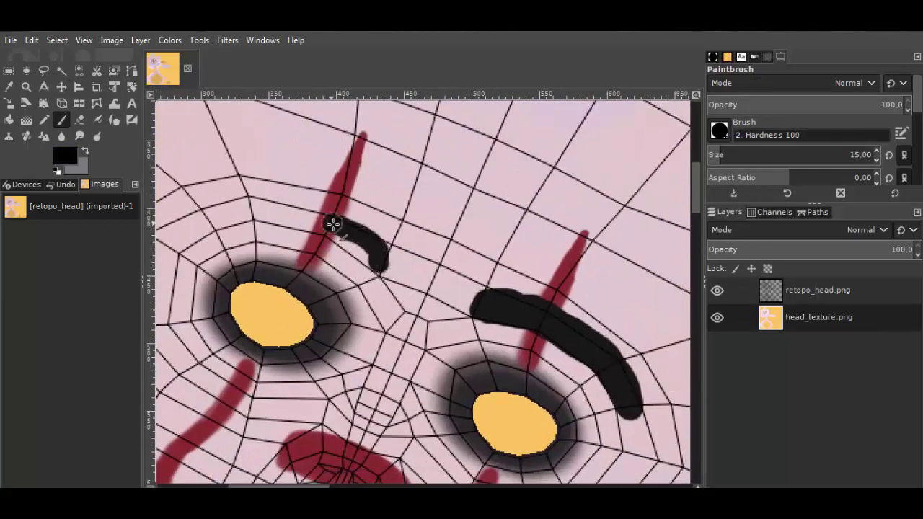
{"action": "scroll", "coordinate": [440, 289], "scroll_direction": "down", "scroll_amount": 4, "text": "ctrl"}
{"action": "scroll", "coordinate": [428, 366], "scroll_direction": "up", "scroll_amount": 1, "text": "ctrl"}
{"action": "scroll", "coordinate": [429, 366], "scroll_direction": "down", "scroll_amount": 1, "text": "ctrl"}
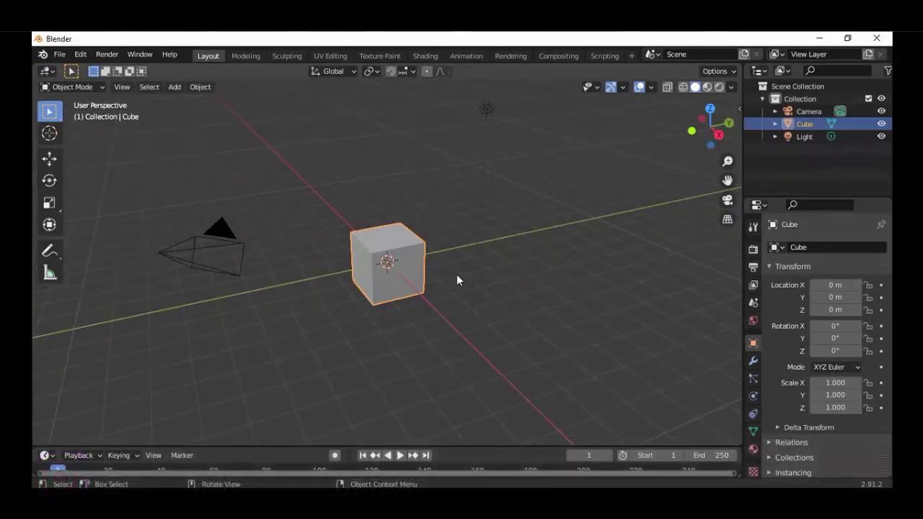
In UV Editing, mark every cube edge as a seam and unwrap the UVs into square faces.
{"action": "left_click", "coordinate": [330, 56]}
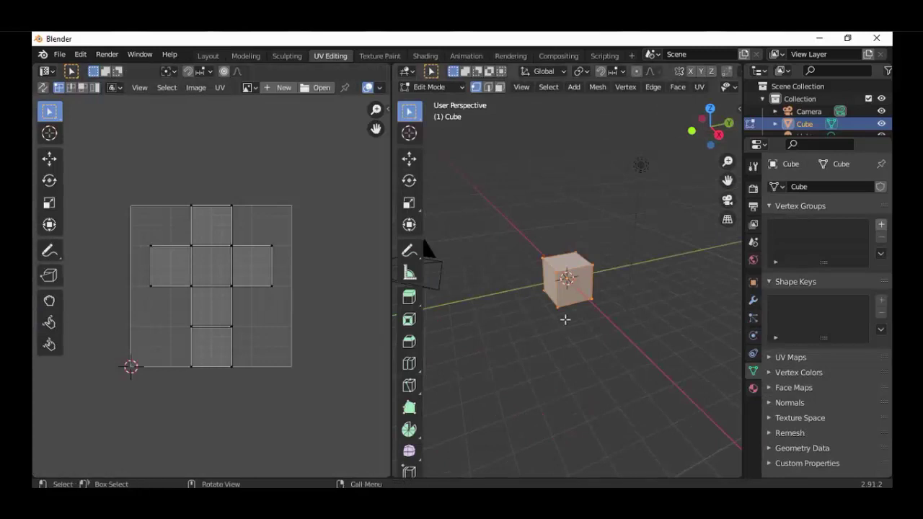
{"action": "scroll", "coordinate": [573, 275], "scroll_direction": "up", "scroll_amount": 4}
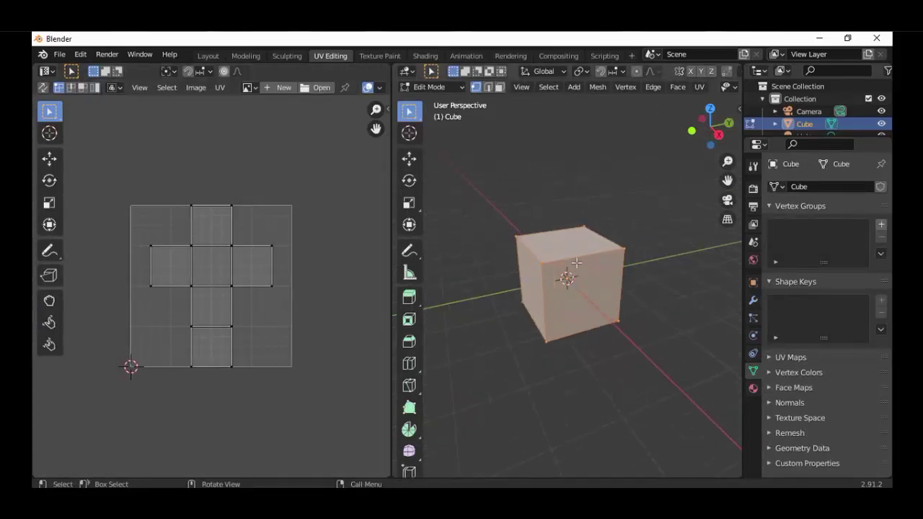
{"action": "left_click", "coordinate": [700, 87]}
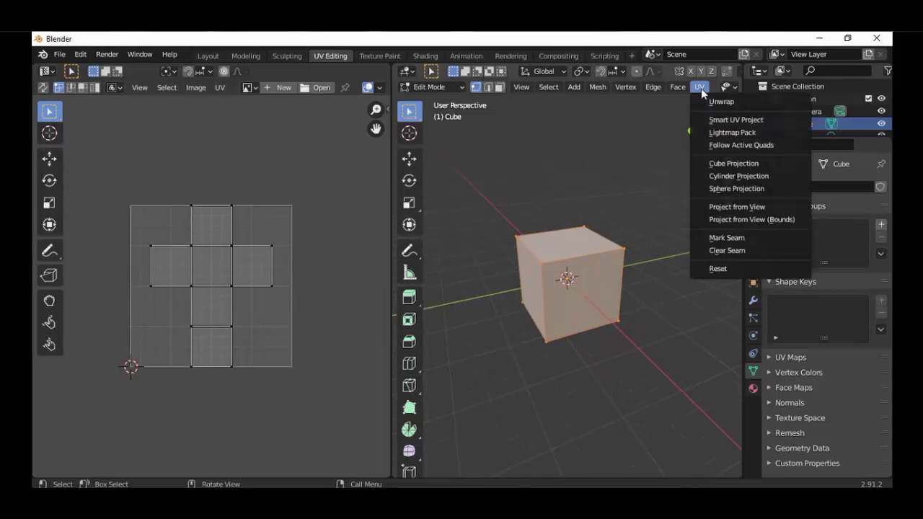
{"action": "left_click", "coordinate": [726, 237]}
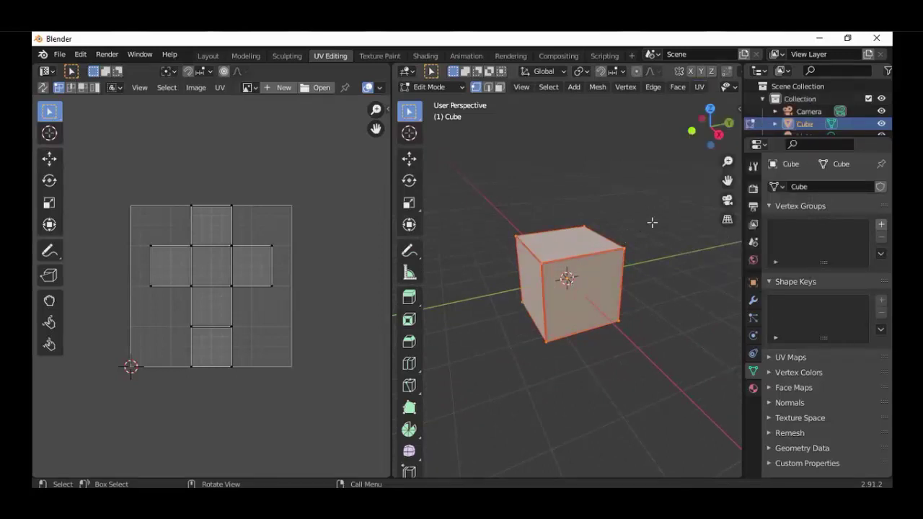
{"action": "left_click", "coordinate": [698, 86]}
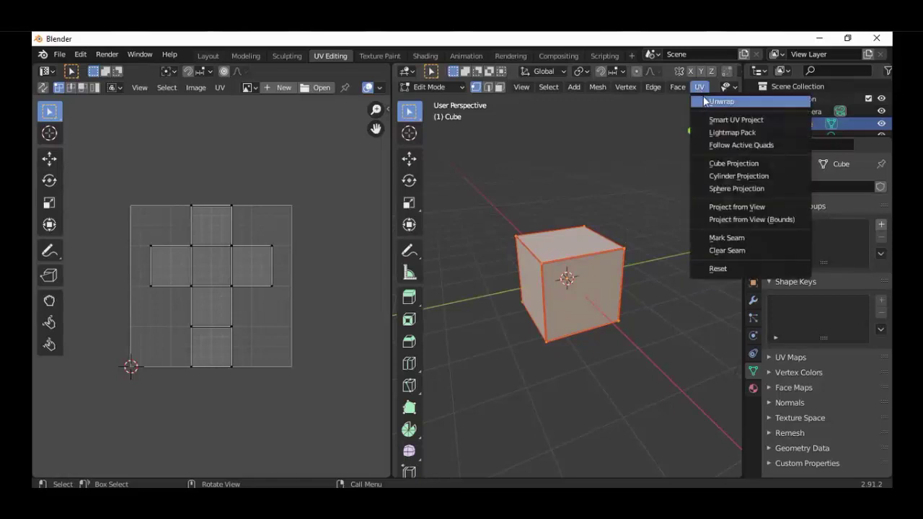
{"action": "left_click", "coordinate": [717, 102]}
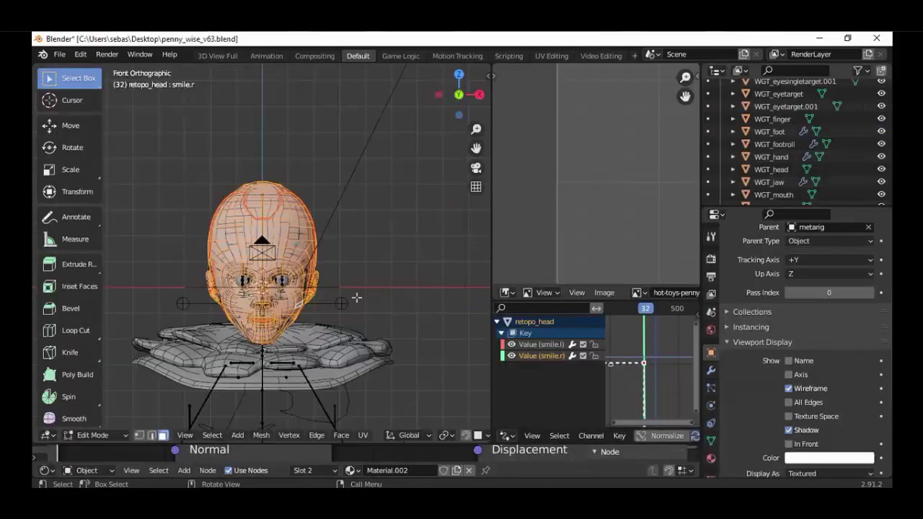
Switch the penny_wise head file to UV Editing and zoom out to show the whole clown texture.
{"action": "left_click", "coordinate": [541, 56]}
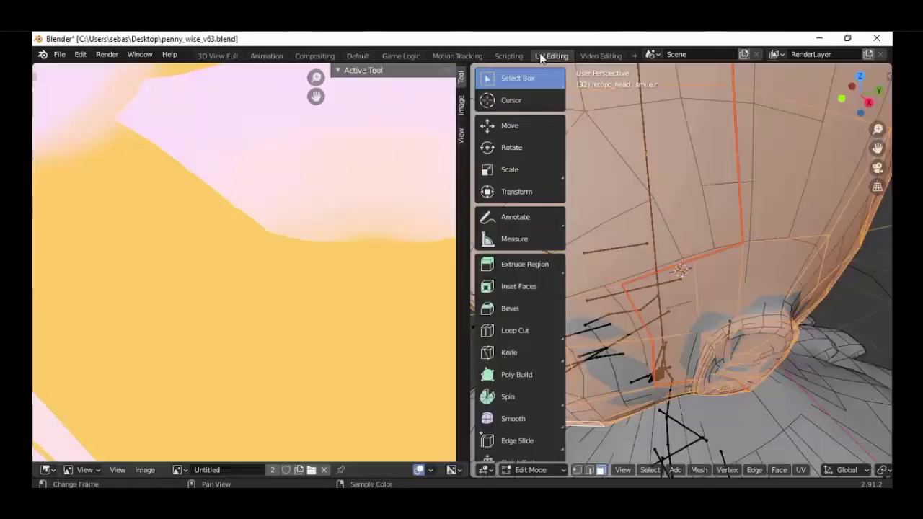
{"action": "scroll", "coordinate": [342, 214], "scroll_direction": "down", "scroll_amount": 8}
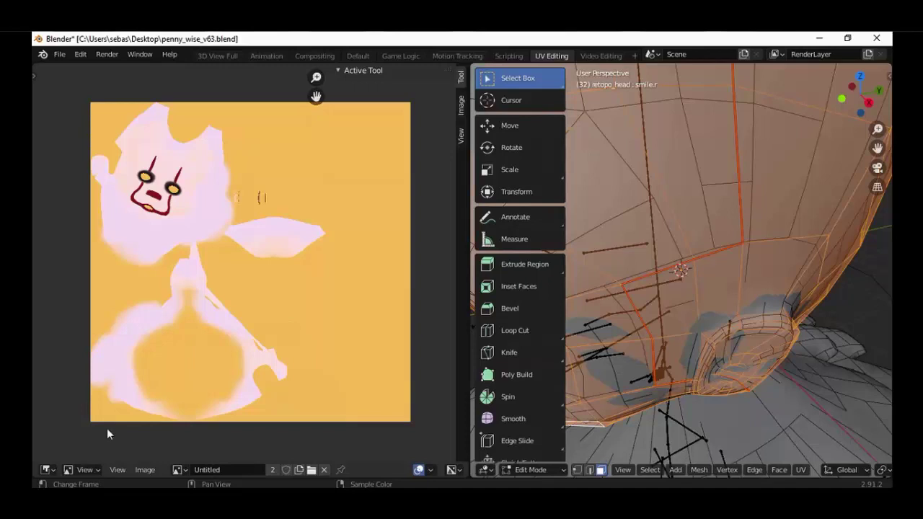
{"action": "left_click", "coordinate": [50, 470]}
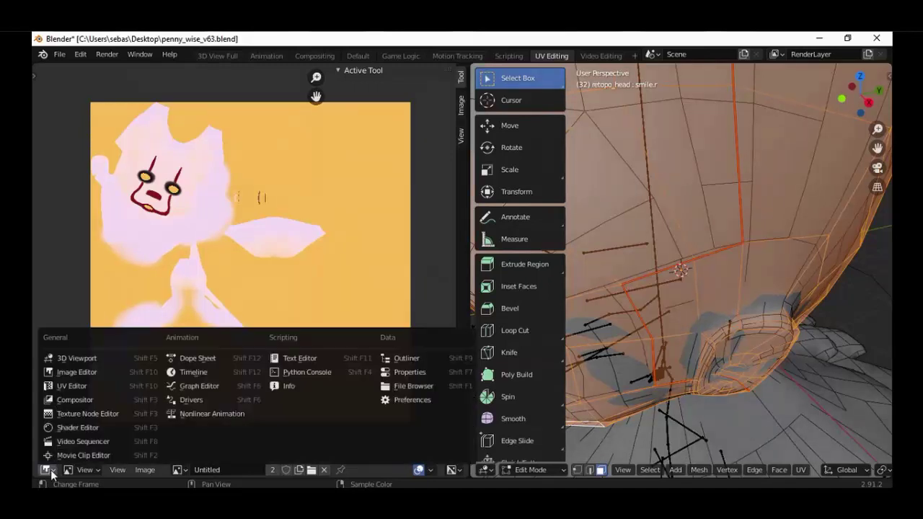
Show the head's UV islands in the UV Editor and bring up the Export UV Layout settings.
{"action": "left_click", "coordinate": [71, 387]}
{"action": "scroll", "coordinate": [214, 310], "scroll_direction": "up", "scroll_amount": 8}
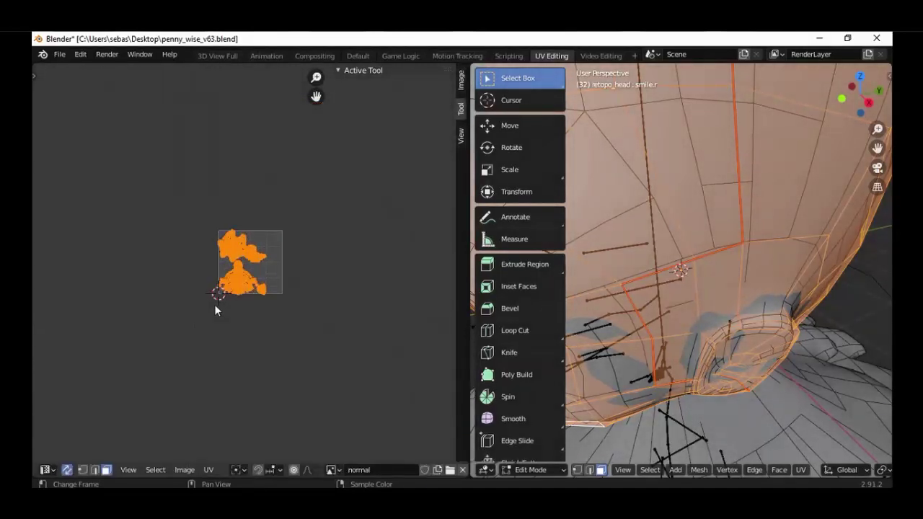
{"action": "scroll", "coordinate": [214, 304], "scroll_direction": "up", "scroll_amount": 1}
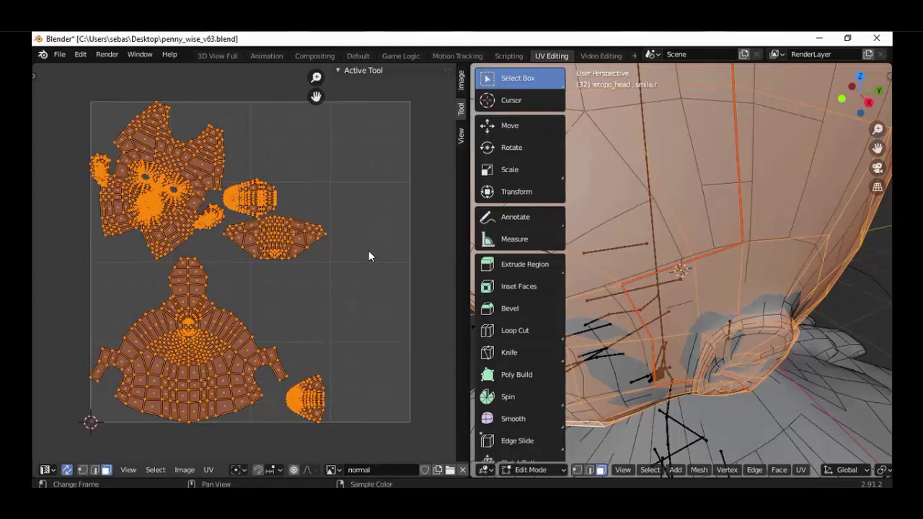
{"action": "left_click", "coordinate": [209, 470]}
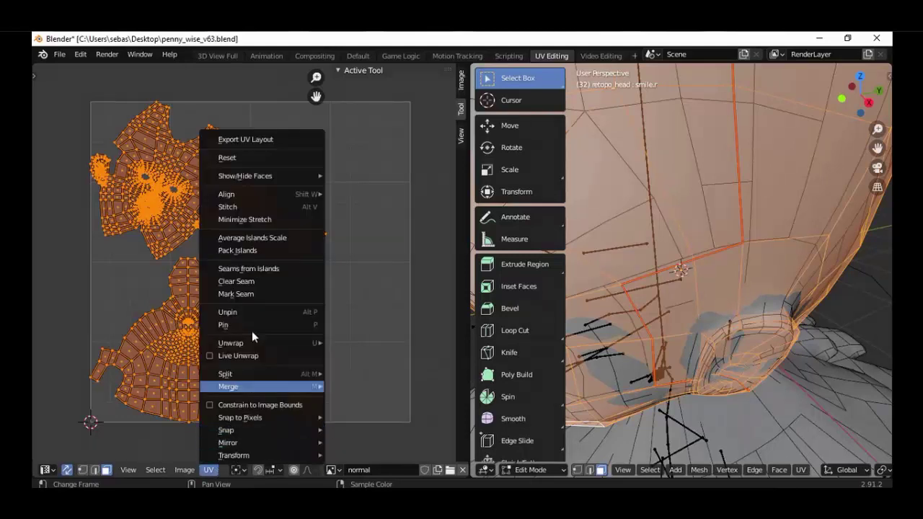
{"action": "left_click", "coordinate": [262, 141]}
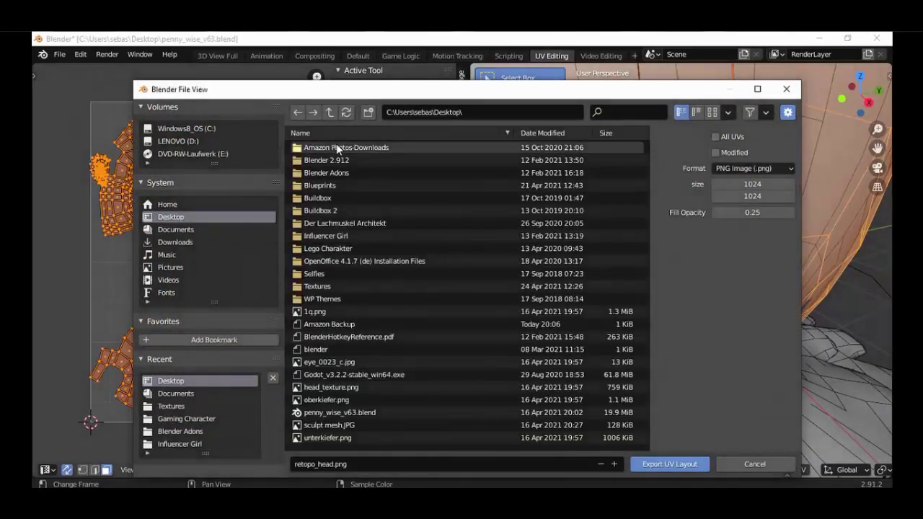
Double the export size to 2048 × 2048 (1024*2) and export retopo_head.png.
{"action": "left_click", "coordinate": [765, 184]}
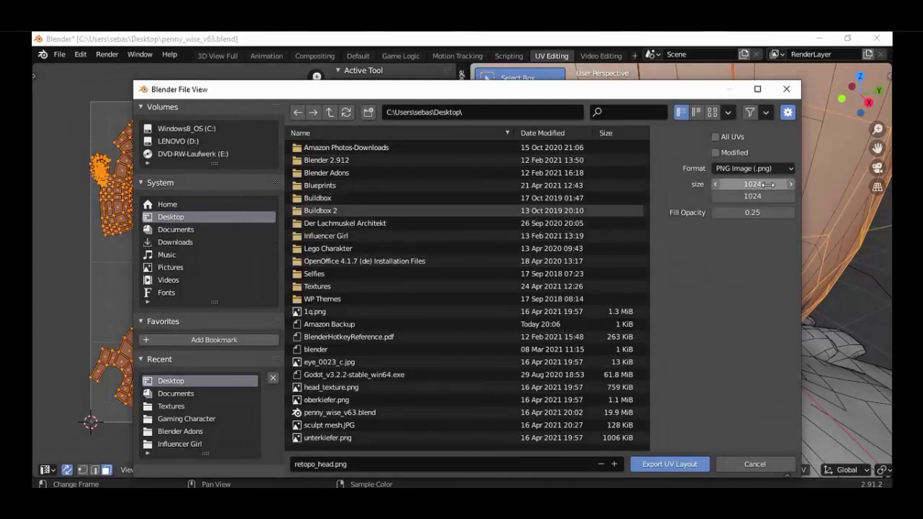
{"action": "left_click", "coordinate": [769, 185]}
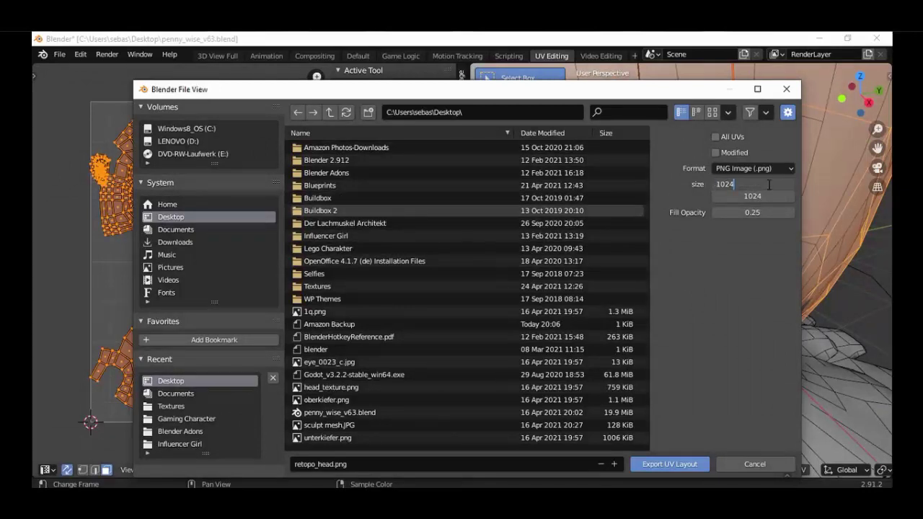
{"action": "type", "text": "*2"}
{"action": "key", "text": "Tab"}
{"action": "left_click", "coordinate": [766, 196]}
{"action": "type", "text": "*2"}
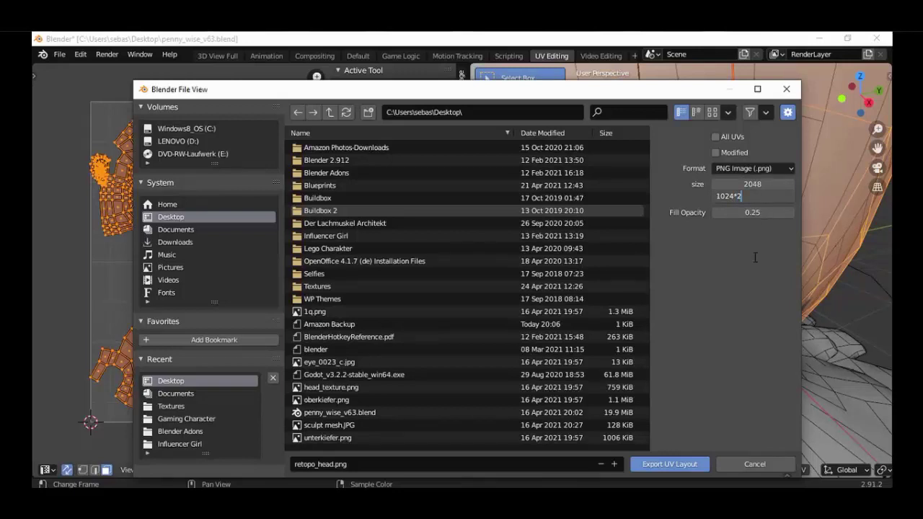
{"action": "key", "text": "Return"}
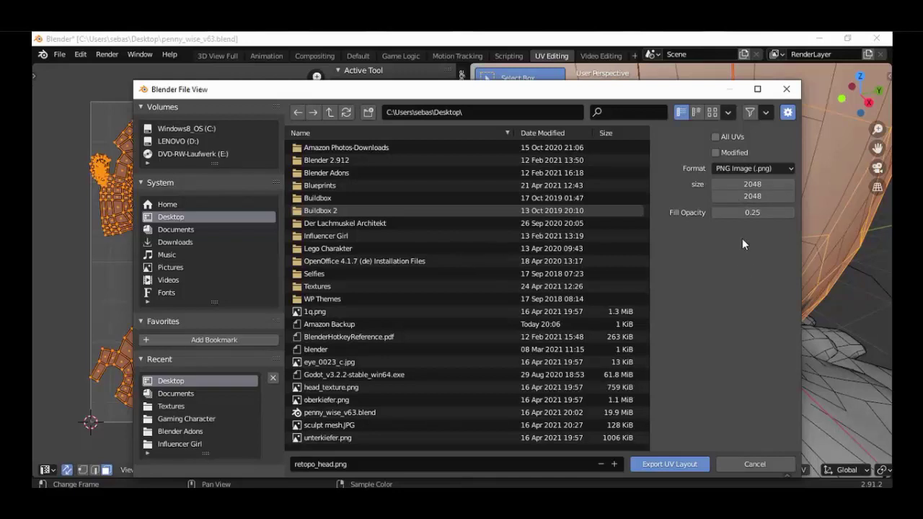
{"action": "left_click", "coordinate": [682, 462]}
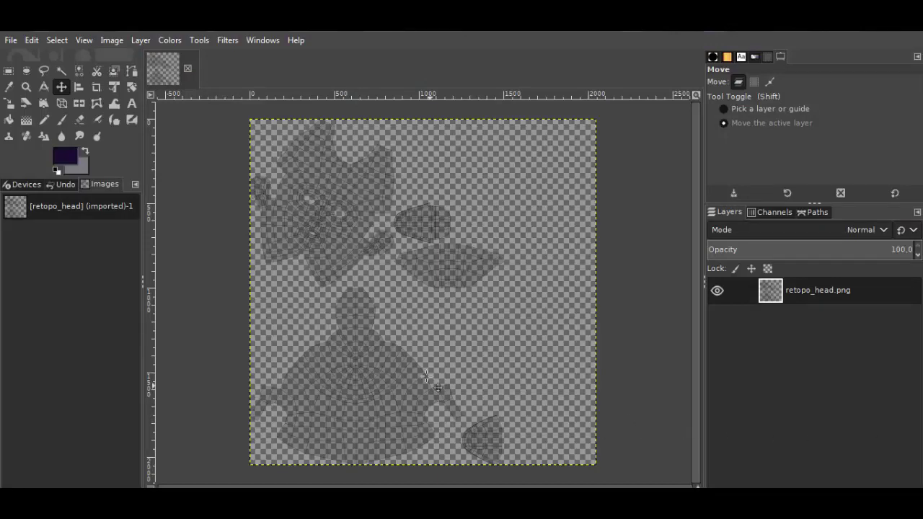
Zoom and pan around the retopo_head UV wireframe in GIMP to inspect it.
{"action": "scroll", "coordinate": [406, 341], "scroll_direction": "up", "scroll_amount": 3, "text": "ctrl"}
{"action": "scroll", "coordinate": [400, 257], "scroll_direction": "up", "scroll_amount": 5}
{"action": "scroll", "coordinate": [432, 288], "scroll_direction": "left", "scroll_amount": 5, "text": "shift"}
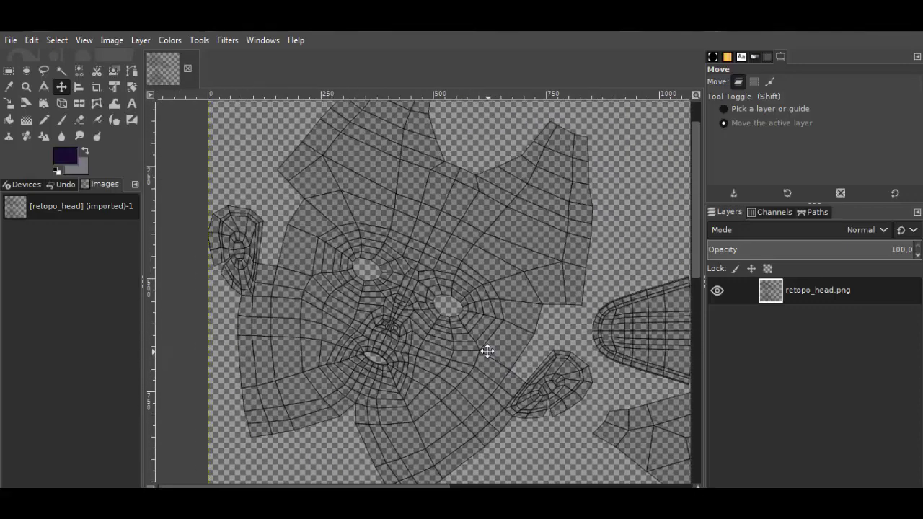
{"action": "scroll", "coordinate": [511, 346], "scroll_direction": "down", "scroll_amount": 3, "text": "ctrl"}
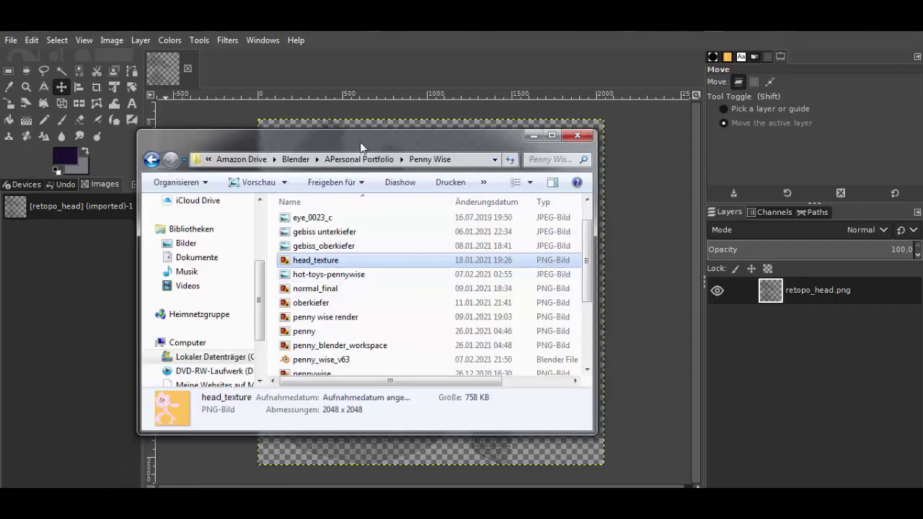
Add head_texture.png as a layer and lower it beneath the retopo_head wireframe.
{"action": "left_click_drag", "start_coordinate": [360, 142], "coordinate": [233, 122]}
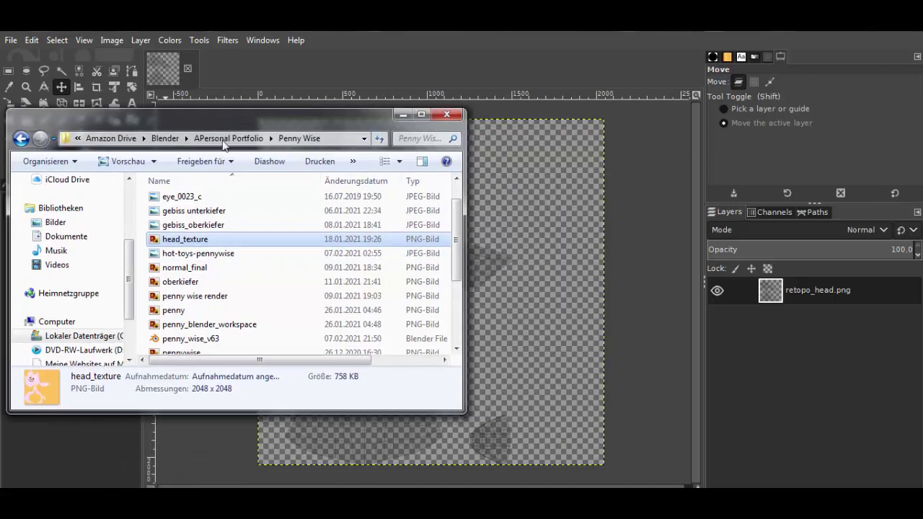
{"action": "left_click_drag", "start_coordinate": [207, 239], "coordinate": [448, 181]}
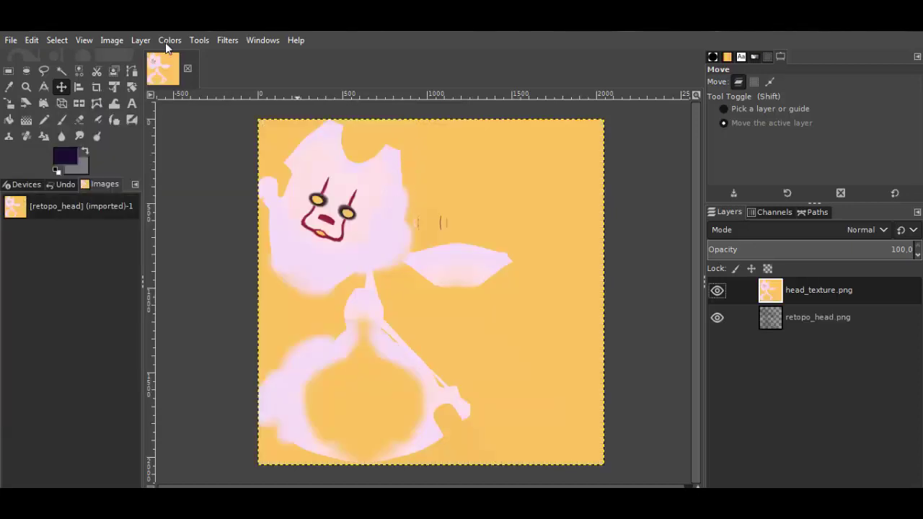
{"action": "left_click", "coordinate": [143, 40]}
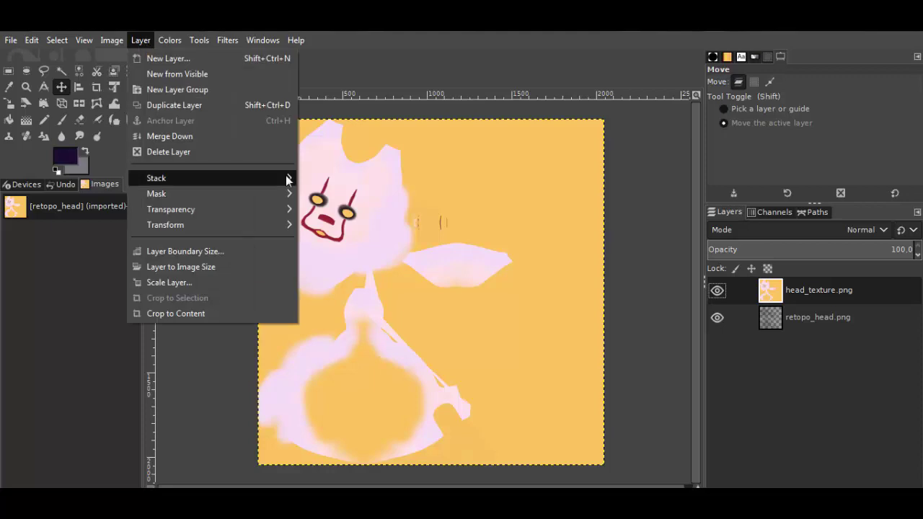
{"action": "mouse_move", "coordinate": [287, 179]}
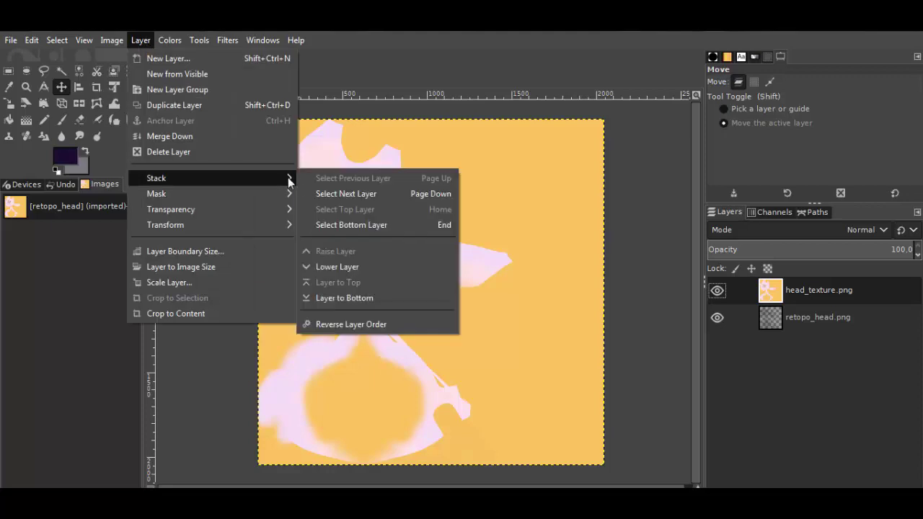
{"action": "left_click", "coordinate": [360, 297]}
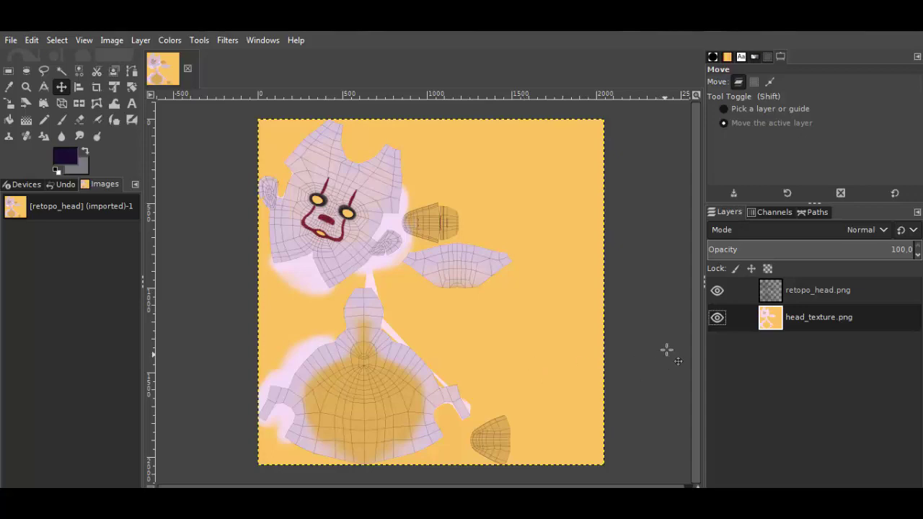
{"action": "scroll", "coordinate": [464, 317], "scroll_direction": "up", "scroll_amount": 3, "text": "ctrl"}
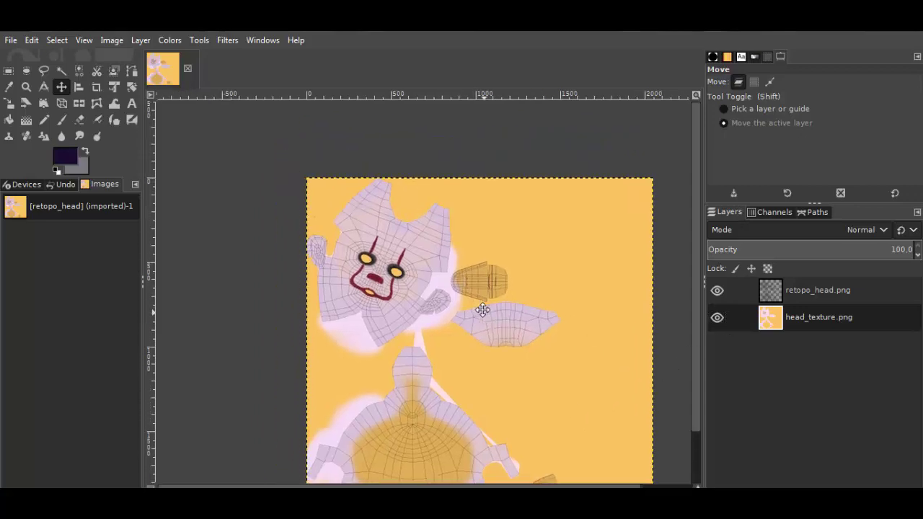
{"action": "scroll", "coordinate": [387, 271], "scroll_direction": "up", "scroll_amount": 4, "text": "ctrl"}
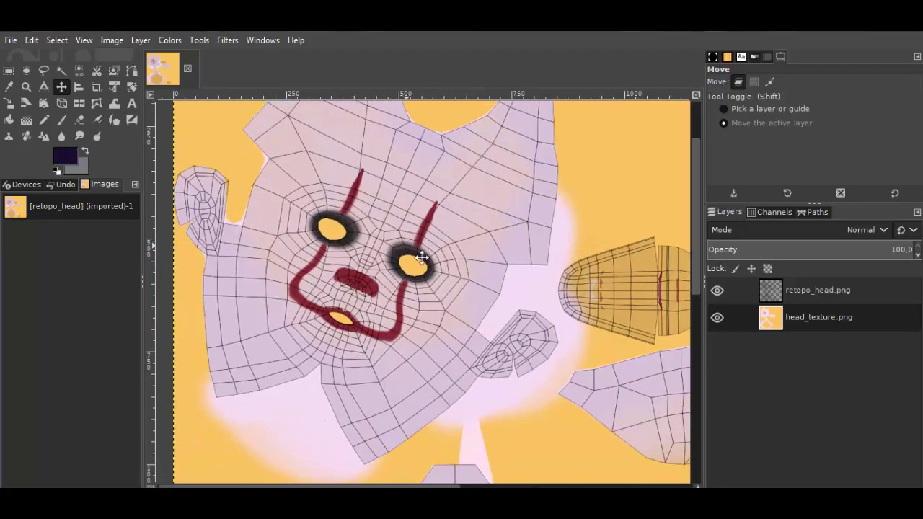
{"action": "scroll", "coordinate": [447, 310], "scroll_direction": "up", "scroll_amount": 5}
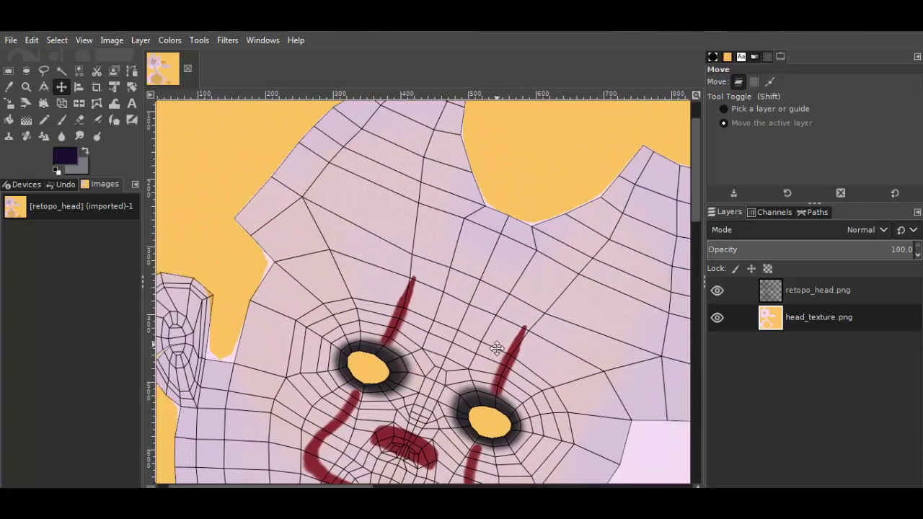
{"action": "middle_click_drag", "start_coordinate": [586, 410], "coordinate": [536, 337]}
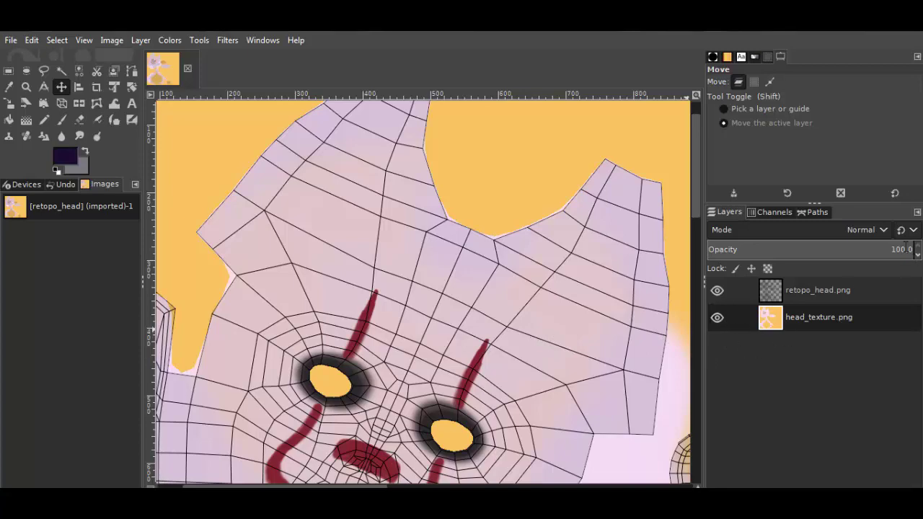
{"action": "left_click_drag", "start_coordinate": [893, 251], "coordinate": [736, 252]}
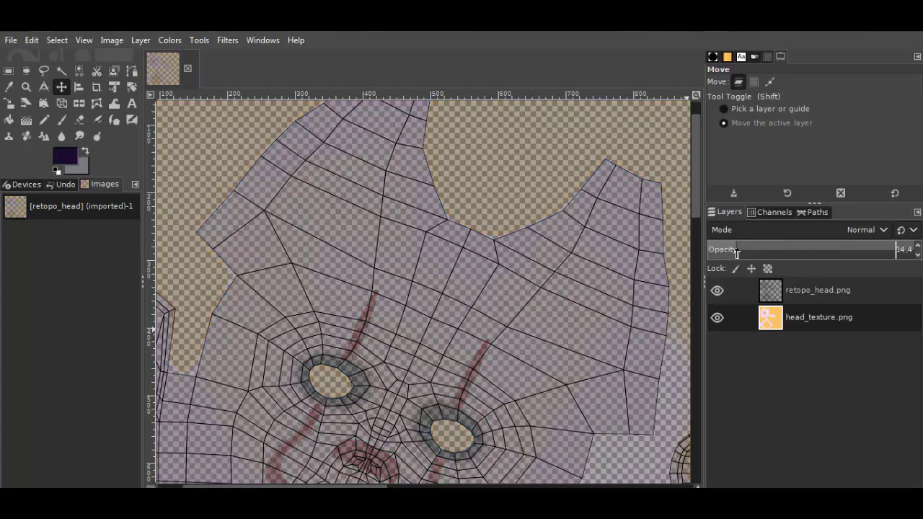
{"action": "left_click_drag", "start_coordinate": [893, 261], "coordinate": [910, 250]}
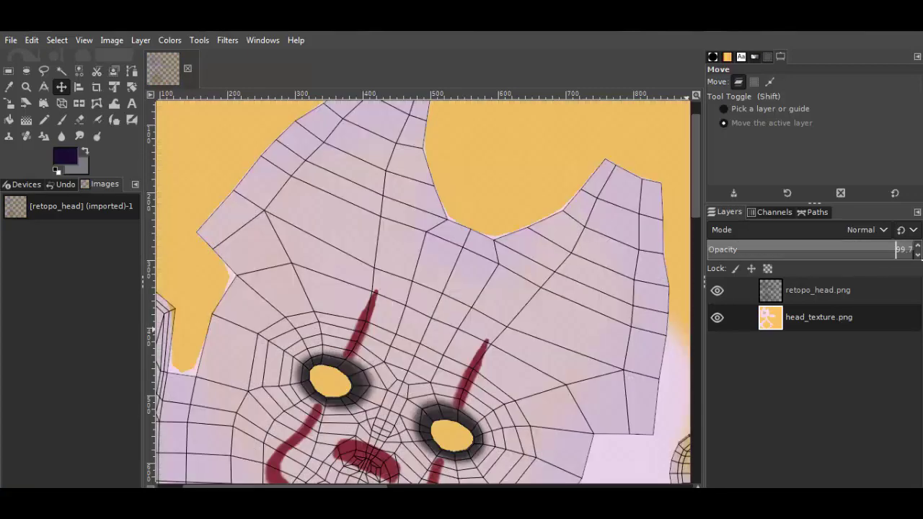
{"action": "scroll", "coordinate": [546, 310], "scroll_direction": "down", "scroll_amount": 1}
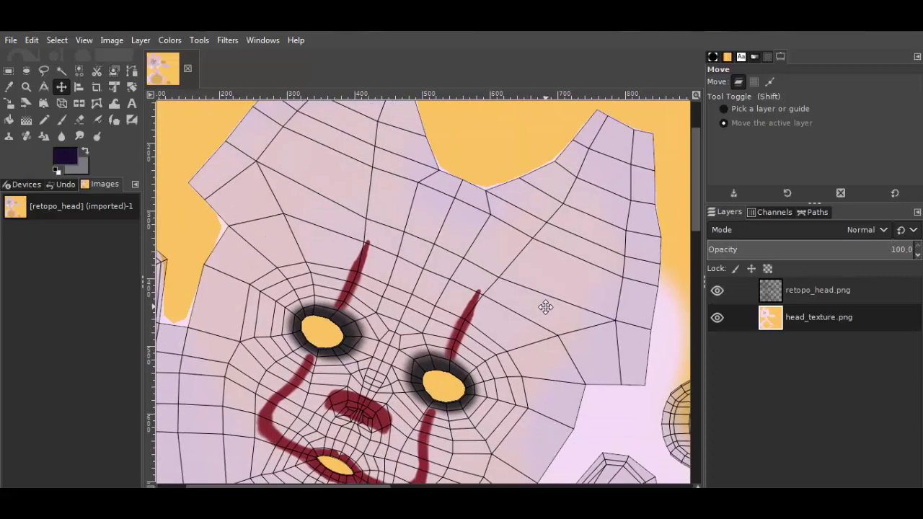
{"action": "scroll", "coordinate": [545, 310], "scroll_direction": "down", "scroll_amount": 4, "text": "ctrl"}
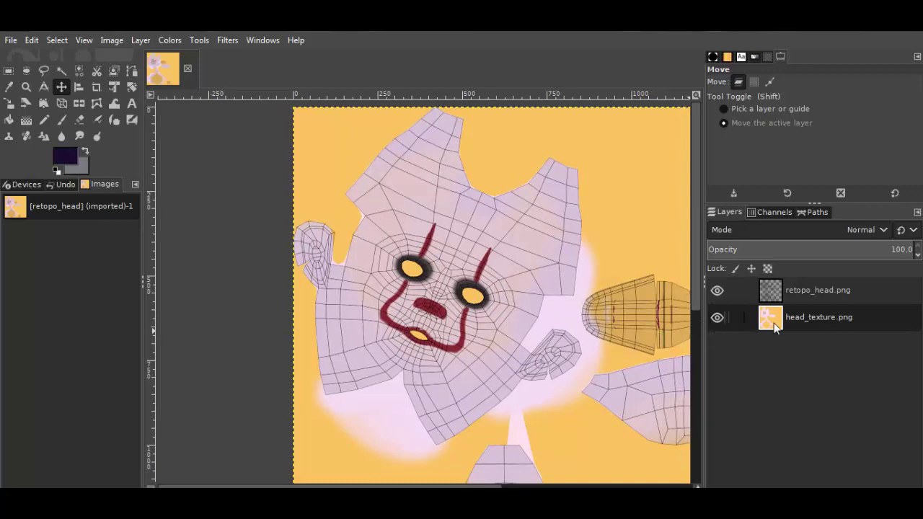
{"action": "scroll", "coordinate": [559, 355], "scroll_direction": "right", "scroll_amount": 1}
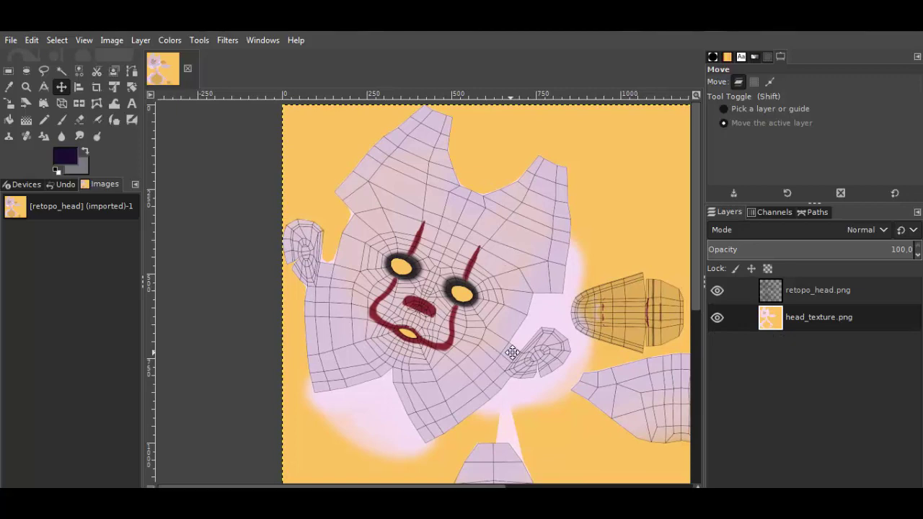
{"action": "scroll", "coordinate": [512, 352], "scroll_direction": "up", "scroll_amount": 2, "text": "ctrl"}
{"action": "scroll", "coordinate": [497, 375], "scroll_direction": "up", "scroll_amount": 3}
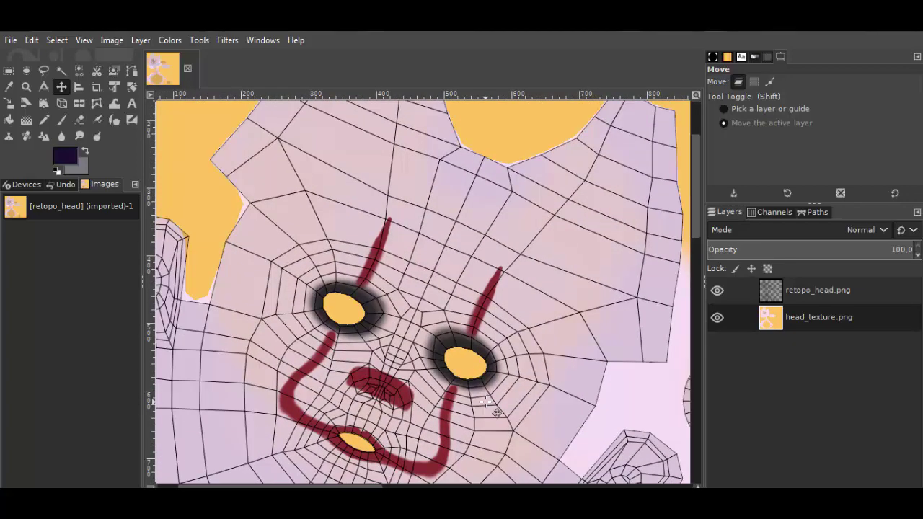
{"action": "middle_click_drag", "start_coordinate": [481, 382], "coordinate": [538, 387]}
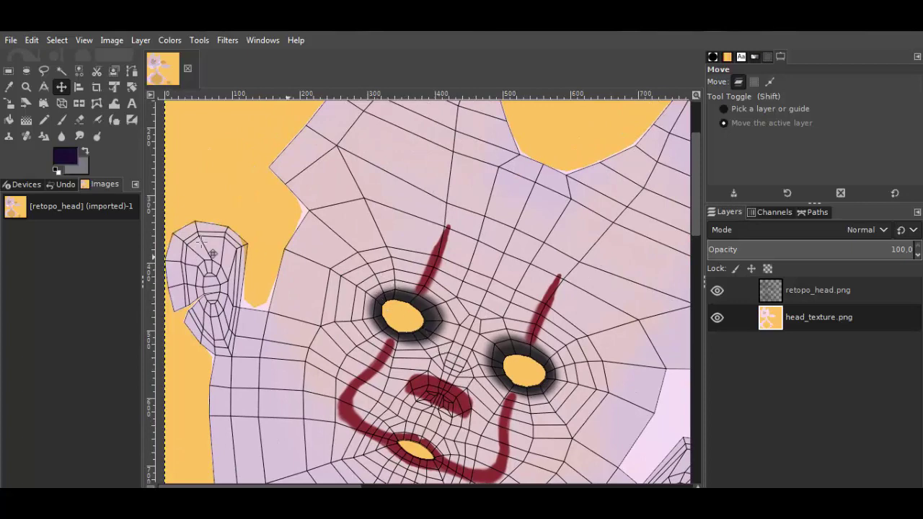
Set the foreground colour to black and bring the clown's eyes into view.
{"action": "left_click", "coordinate": [62, 157]}
{"action": "left_click", "coordinate": [676, 294]}
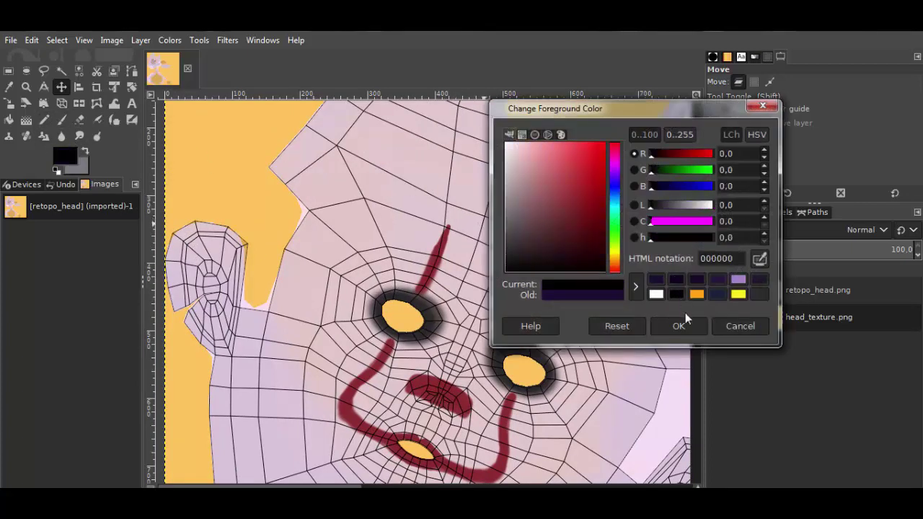
{"action": "left_click", "coordinate": [686, 324]}
{"action": "middle_click_drag", "start_coordinate": [552, 348], "coordinate": [516, 311]}
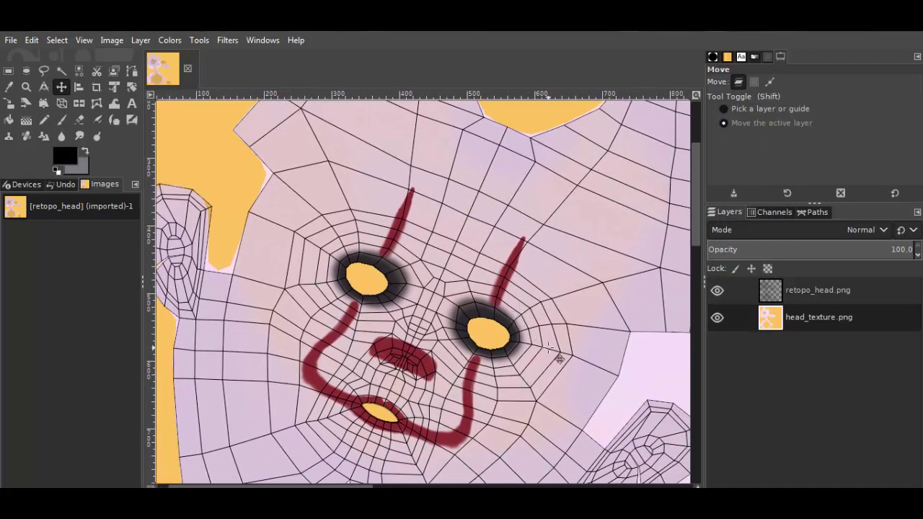
{"action": "middle_click_drag", "start_coordinate": [550, 349], "coordinate": [516, 312]}
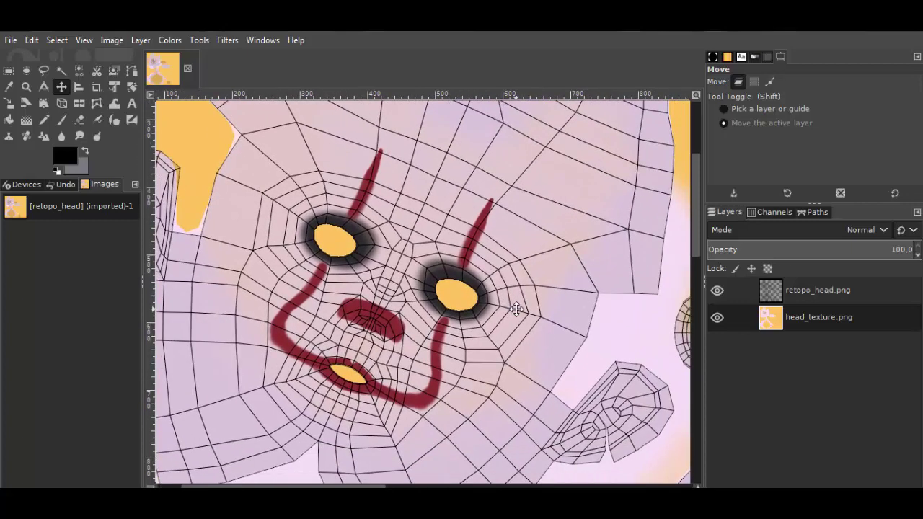
{"action": "scroll", "coordinate": [513, 306], "scroll_direction": "up", "scroll_amount": 1, "text": "ctrl"}
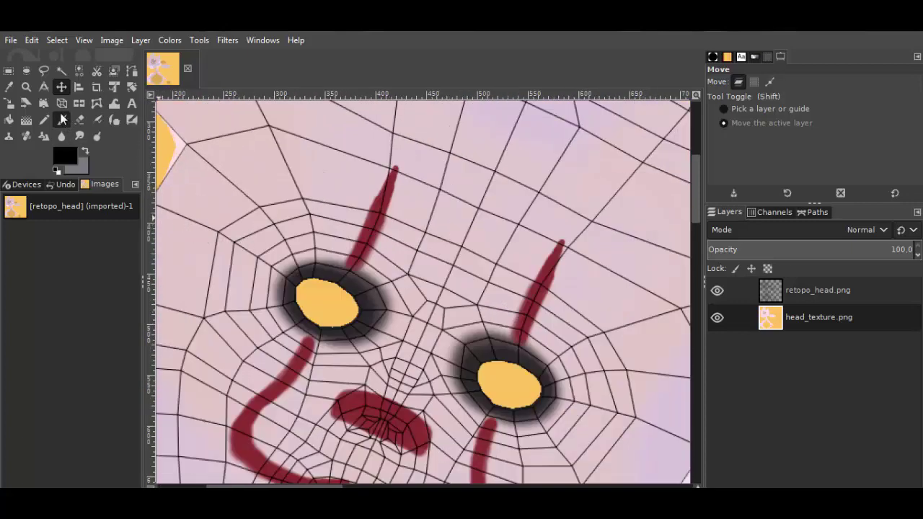
Paint a size-15 black eyebrow stroke above the right eye with the Paintbrush.
{"action": "left_click", "coordinate": [62, 120]}
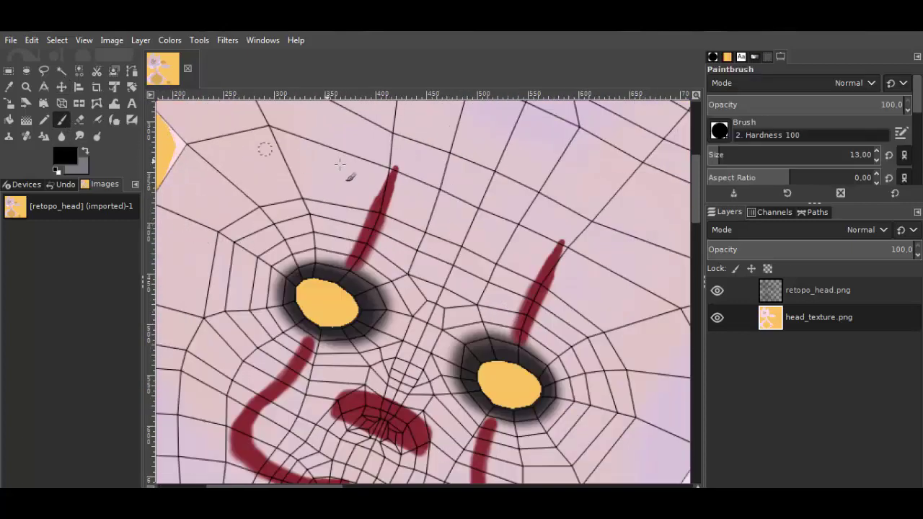
{"action": "left_click", "coordinate": [718, 154]}
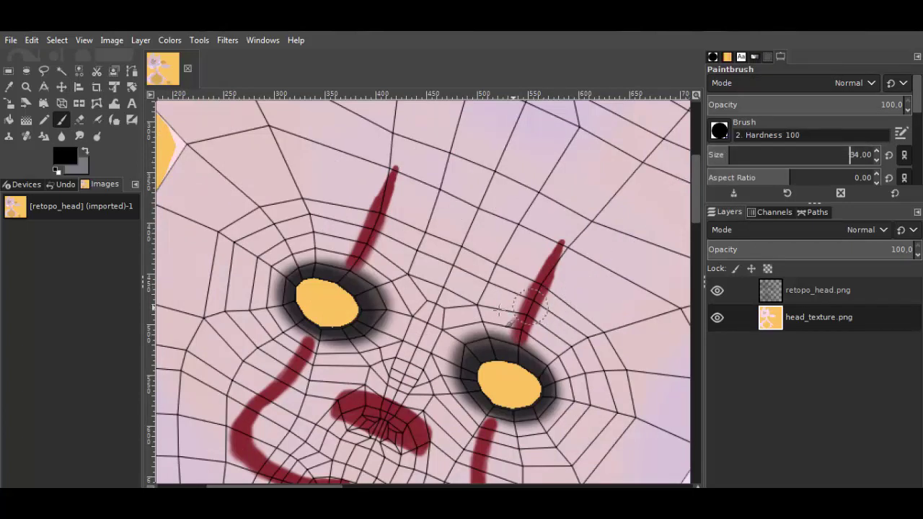
{"action": "left_click_drag", "start_coordinate": [735, 160], "coordinate": [707, 162]}
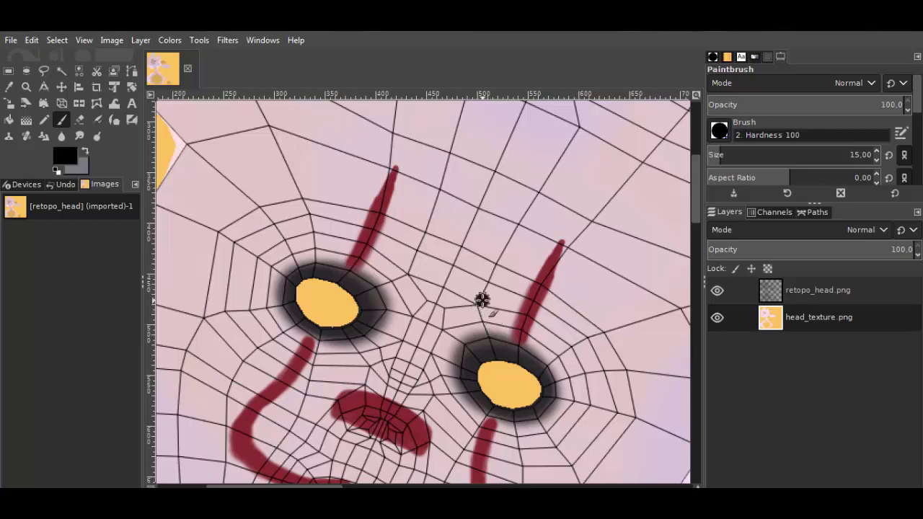
{"action": "mouse_move", "coordinate": [481, 299]}
{"action": "left_mouse_down"}
{"action": "mouse_move", "coordinate": [503, 291]}
{"action": "mouse_move", "coordinate": [537, 303]}
{"action": "left_mouse_up"}
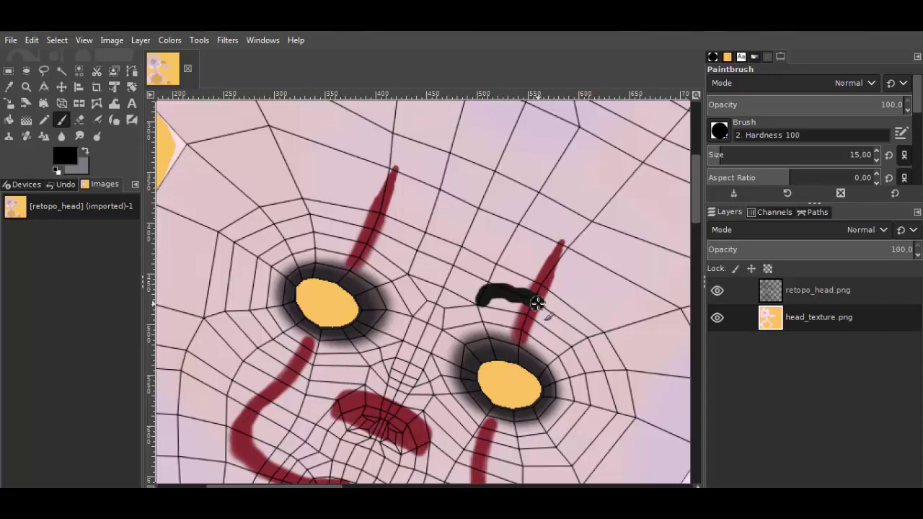
{"action": "scroll", "coordinate": [537, 303], "scroll_direction": "up", "scroll_amount": 2, "text": "ctrl"}
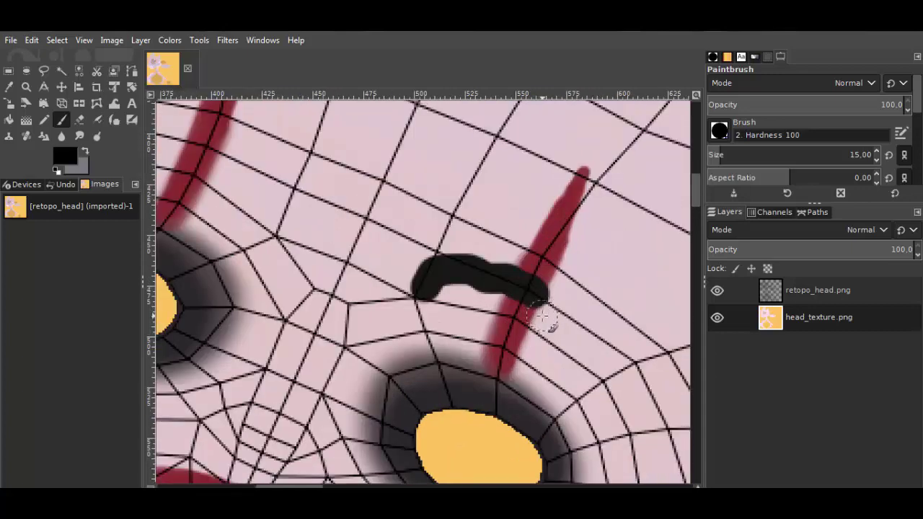
{"action": "middle_click_drag", "start_coordinate": [542, 317], "coordinate": [488, 293]}
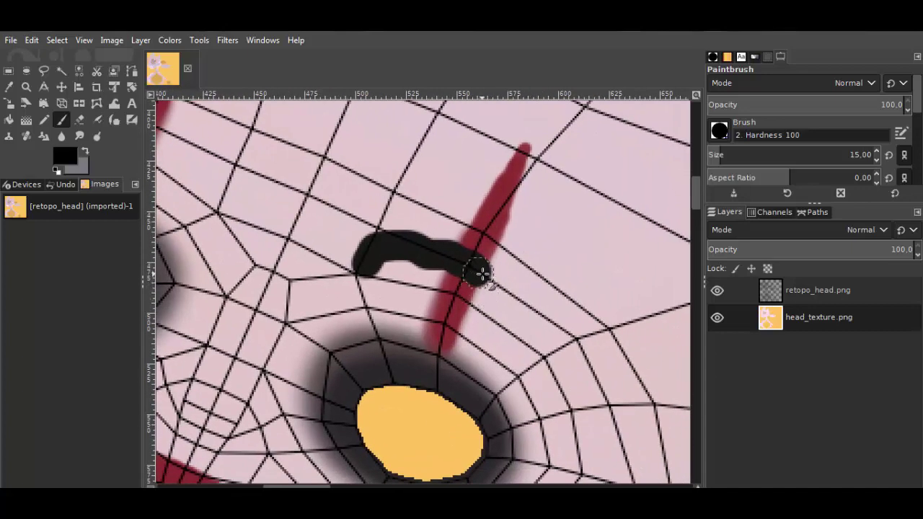
Extend the right eyebrow past the eye and paint a matching black brow over the left eye.
{"action": "mouse_move", "coordinate": [481, 275]}
{"action": "left_mouse_down"}
{"action": "mouse_move", "coordinate": [556, 326]}
{"action": "mouse_move", "coordinate": [589, 372]}
{"action": "mouse_move", "coordinate": [591, 411]}
{"action": "mouse_move", "coordinate": [541, 337]}
{"action": "mouse_move", "coordinate": [457, 286]}
{"action": "mouse_move", "coordinate": [379, 268]}
{"action": "mouse_move", "coordinate": [387, 275]}
{"action": "left_mouse_up"}
{"action": "scroll", "coordinate": [432, 291], "scroll_direction": "down", "scroll_amount": 4, "text": "ctrl"}
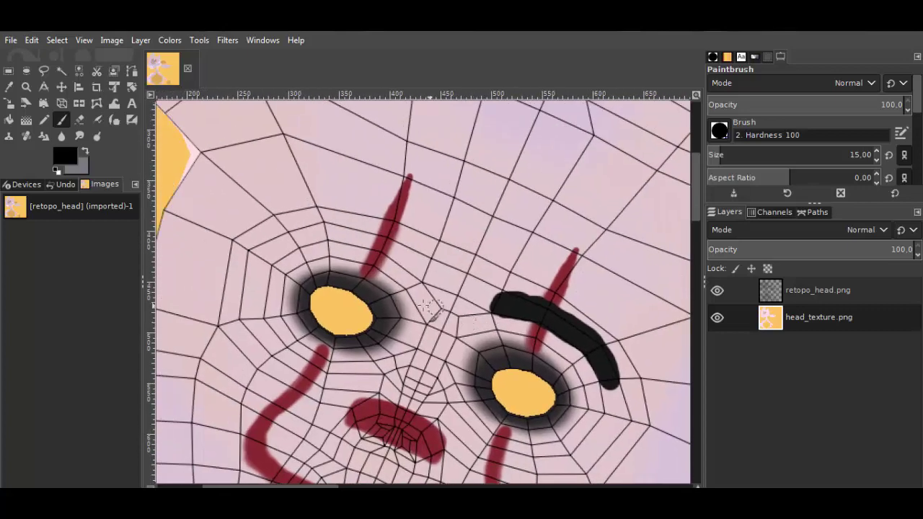
{"action": "scroll", "coordinate": [386, 299], "scroll_direction": "up", "scroll_amount": 2, "text": "ctrl"}
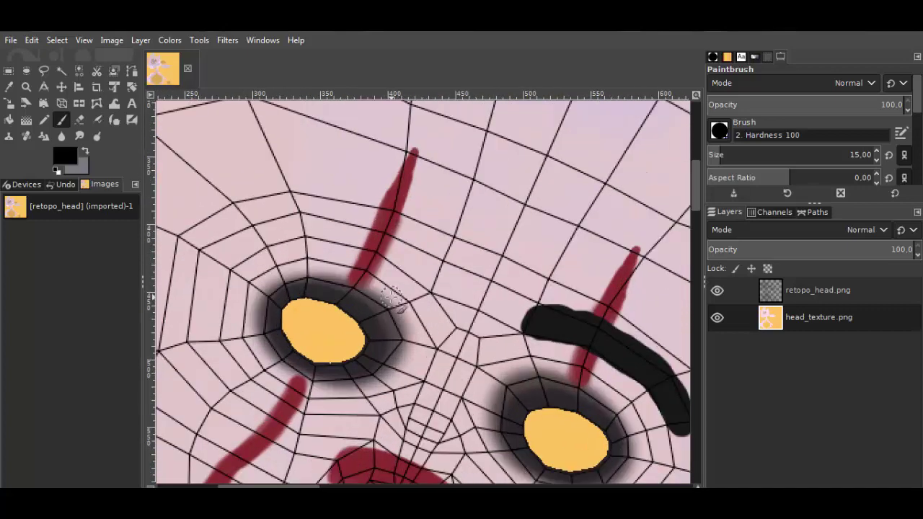
{"action": "middle_click_drag", "start_coordinate": [390, 299], "coordinate": [336, 280]}
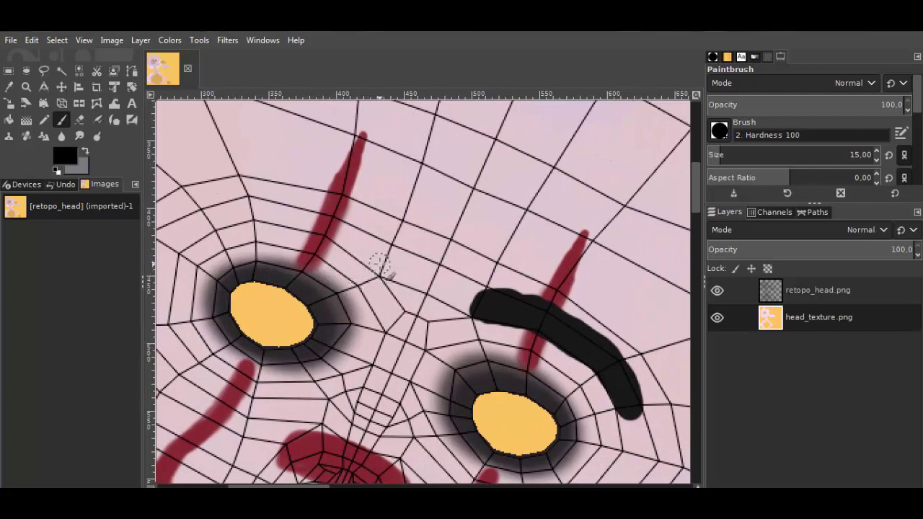
{"action": "mouse_move", "coordinate": [379, 264]}
{"action": "left_mouse_down"}
{"action": "mouse_move", "coordinate": [379, 251]}
{"action": "mouse_move", "coordinate": [351, 229]}
{"action": "mouse_move", "coordinate": [300, 212]}
{"action": "mouse_move", "coordinate": [219, 209]}
{"action": "mouse_move", "coordinate": [197, 218]}
{"action": "mouse_move", "coordinate": [303, 218]}
{"action": "mouse_move", "coordinate": [372, 267]}
{"action": "mouse_move", "coordinate": [274, 214]}
{"action": "left_mouse_up"}
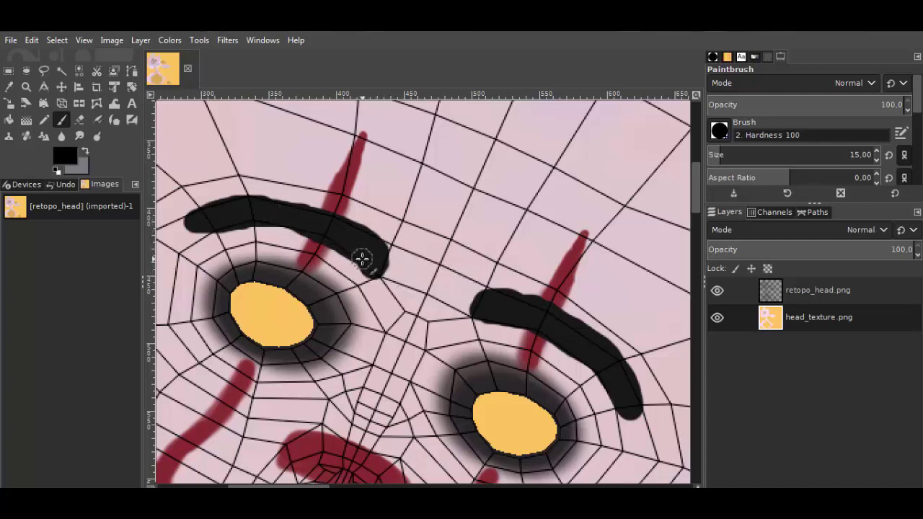
{"action": "mouse_move", "coordinate": [362, 258]}
{"action": "left_mouse_down"}
{"action": "mouse_move", "coordinate": [270, 210]}
{"action": "mouse_move", "coordinate": [287, 219]}
{"action": "left_mouse_up"}
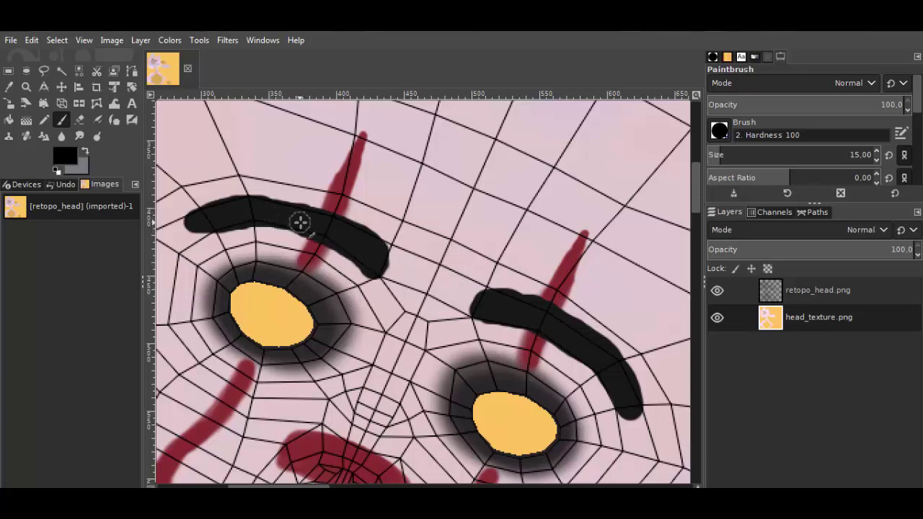
{"action": "scroll", "coordinate": [467, 296], "scroll_direction": "down", "scroll_amount": 3, "text": "ctrl"}
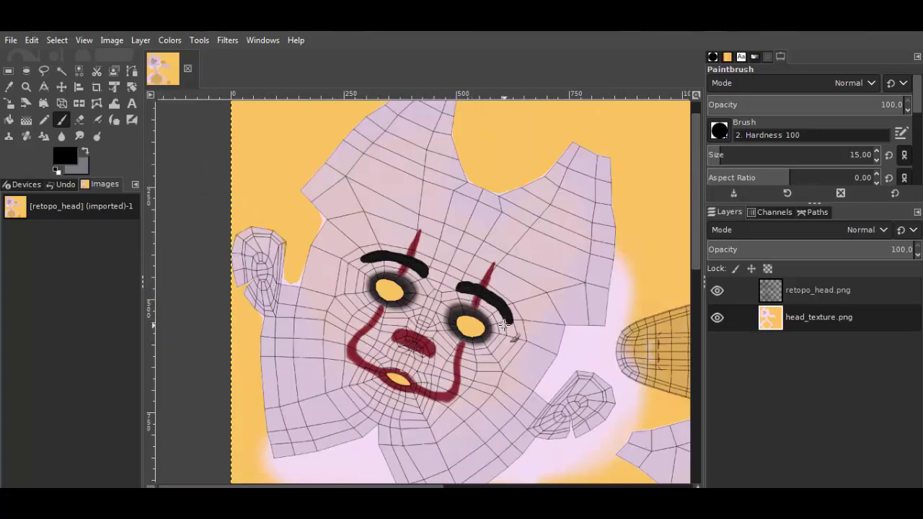
{"action": "scroll", "coordinate": [470, 299], "scroll_direction": "down", "scroll_amount": 1, "text": "ctrl"}
{"action": "middle_click_drag", "start_coordinate": [505, 324], "coordinate": [435, 290]}
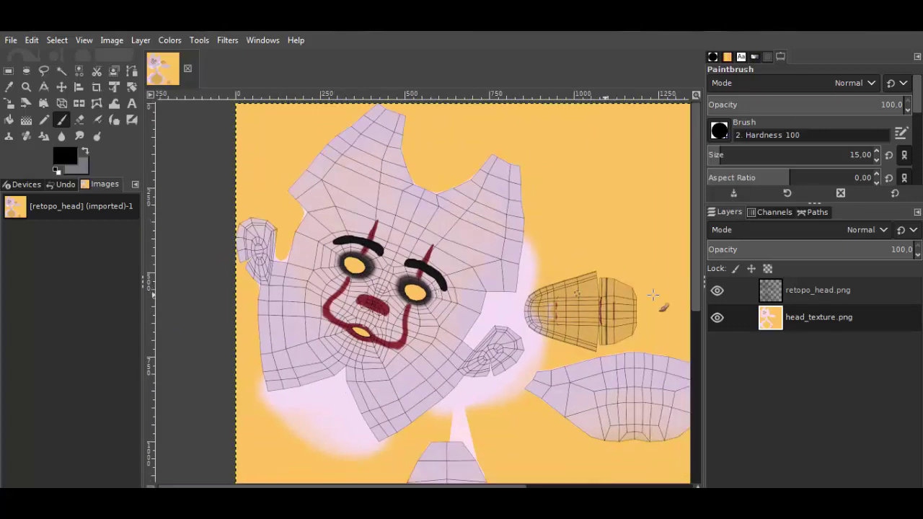
{"action": "left_click", "coordinate": [719, 291]}
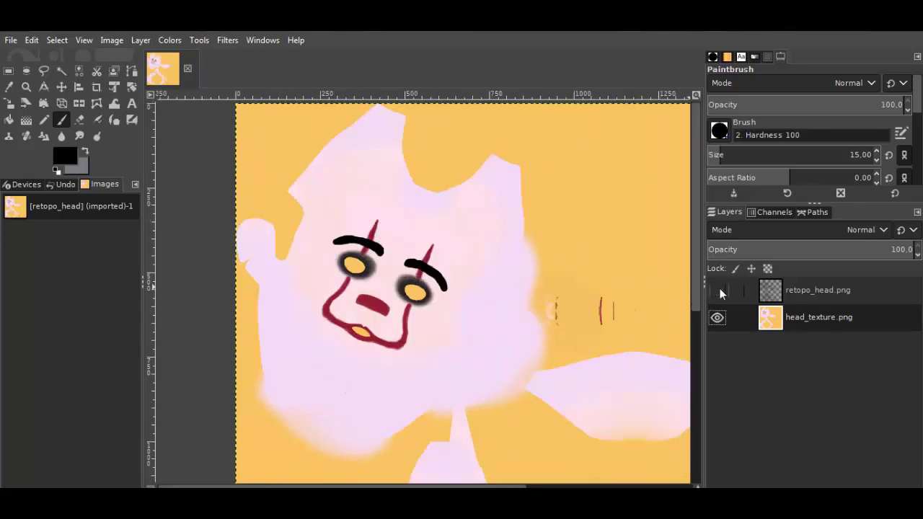
{"action": "left_click", "coordinate": [719, 290]}
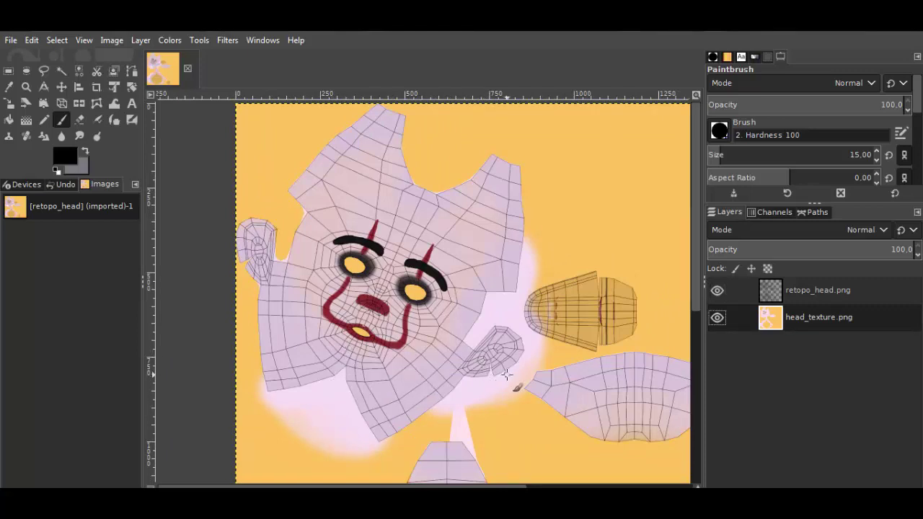
{"action": "middle_click_drag", "start_coordinate": [507, 374], "coordinate": [516, 224]}
{"action": "middle_click_drag", "start_coordinate": [515, 367], "coordinate": [515, 269]}
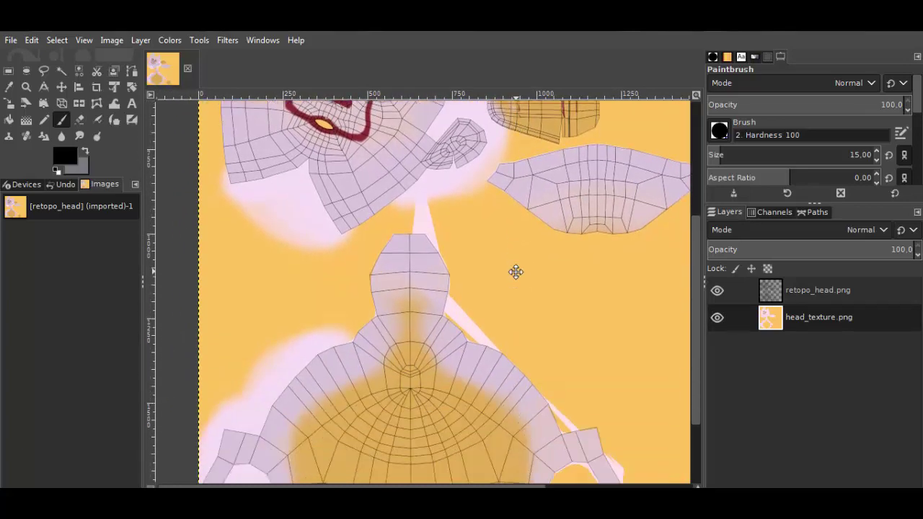
{"action": "mouse_move", "coordinate": [502, 387]}
{"action": "middle_mouse_down"}
{"action": "mouse_move", "coordinate": [502, 240]}
{"action": "mouse_move", "coordinate": [498, 342]}
{"action": "middle_mouse_up"}
{"action": "middle_click_drag", "start_coordinate": [495, 274], "coordinate": [494, 390]}
{"action": "middle_click_drag", "start_coordinate": [480, 295], "coordinate": [503, 375]}
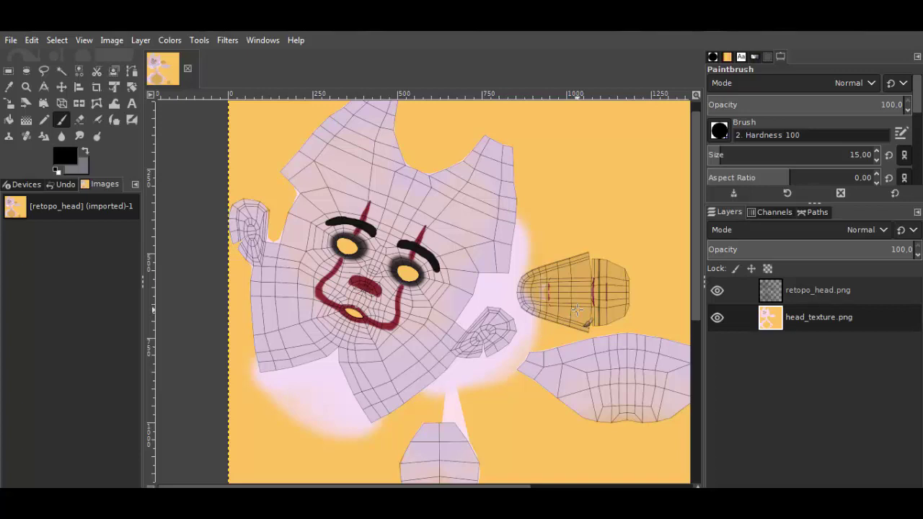
Hide the retopo_head wireframe layer and open the File menu.
{"action": "left_click", "coordinate": [717, 290]}
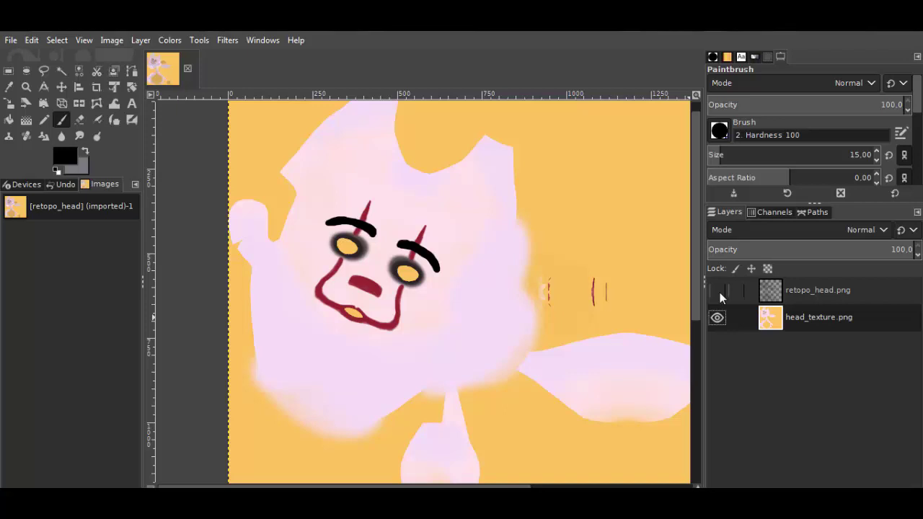
{"action": "left_click", "coordinate": [10, 41]}
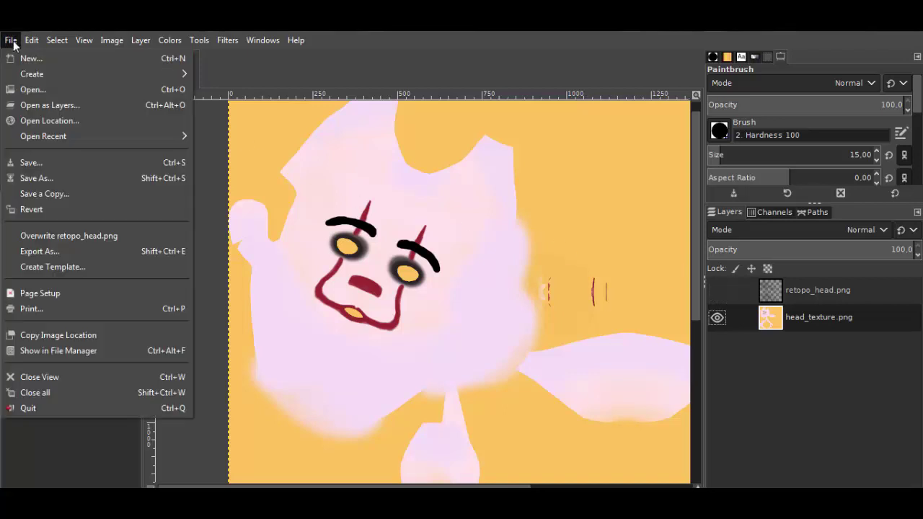